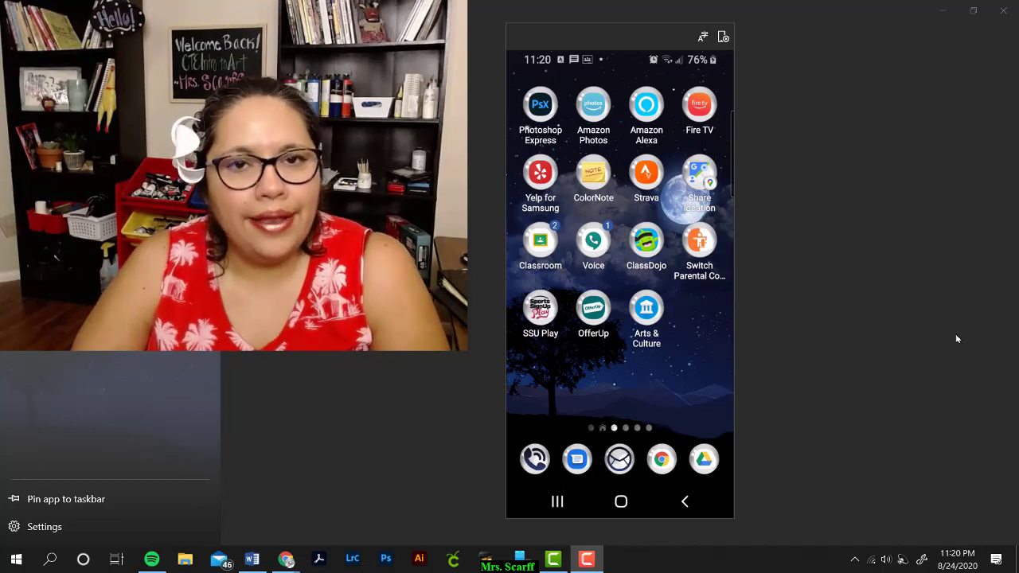
Step: Open Chrome and scroll the class website to the HOMEWORK section's Turn In instructions
{"action": "left_click", "coordinate": [666, 460]}
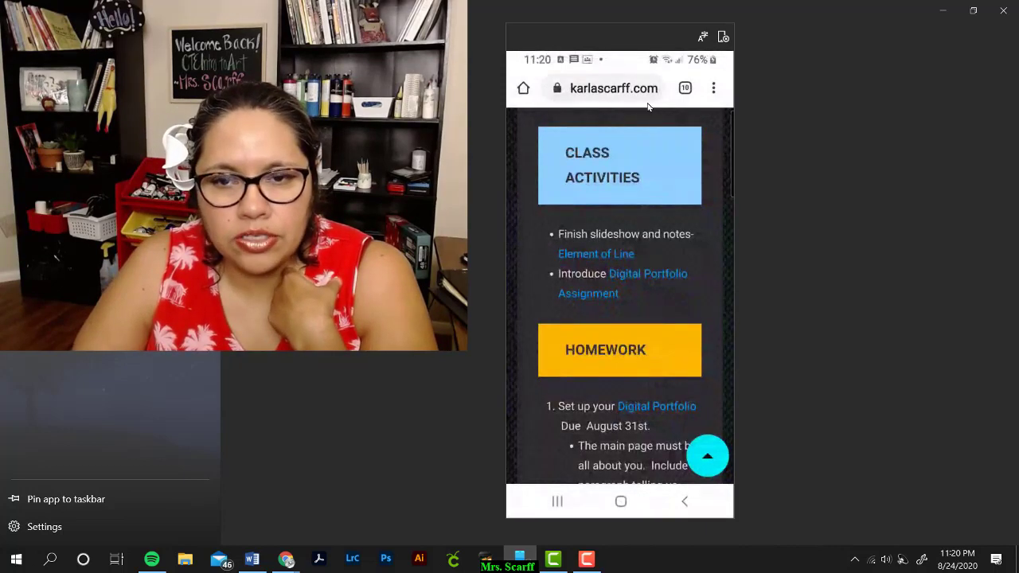
{"action": "scroll", "coordinate": [637, 302], "scroll_direction": "up", "scroll_amount": 1}
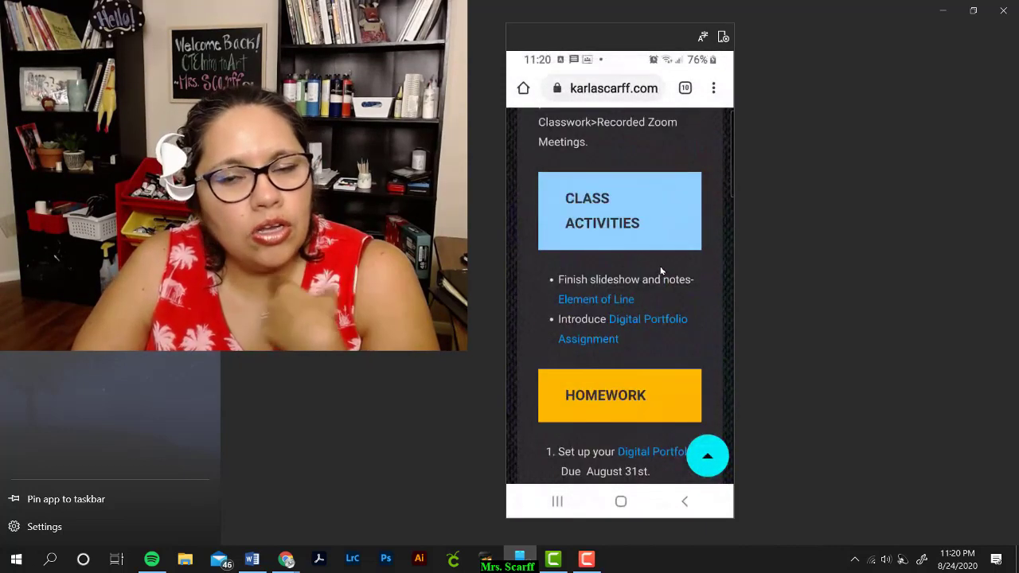
{"action": "scroll", "coordinate": [660, 272], "scroll_direction": "up", "scroll_amount": 3}
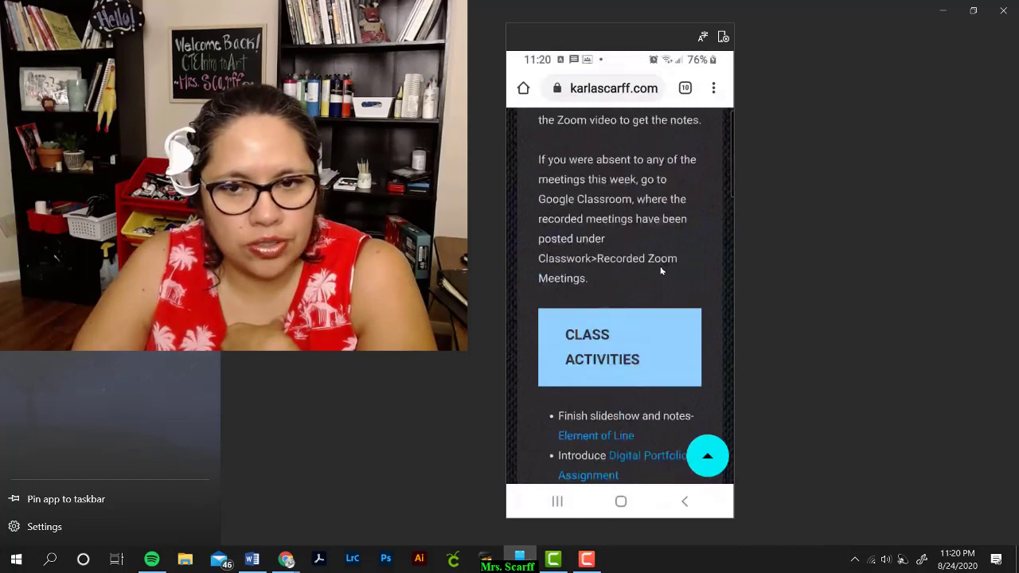
{"action": "scroll", "coordinate": [661, 271], "scroll_direction": "up", "scroll_amount": 4}
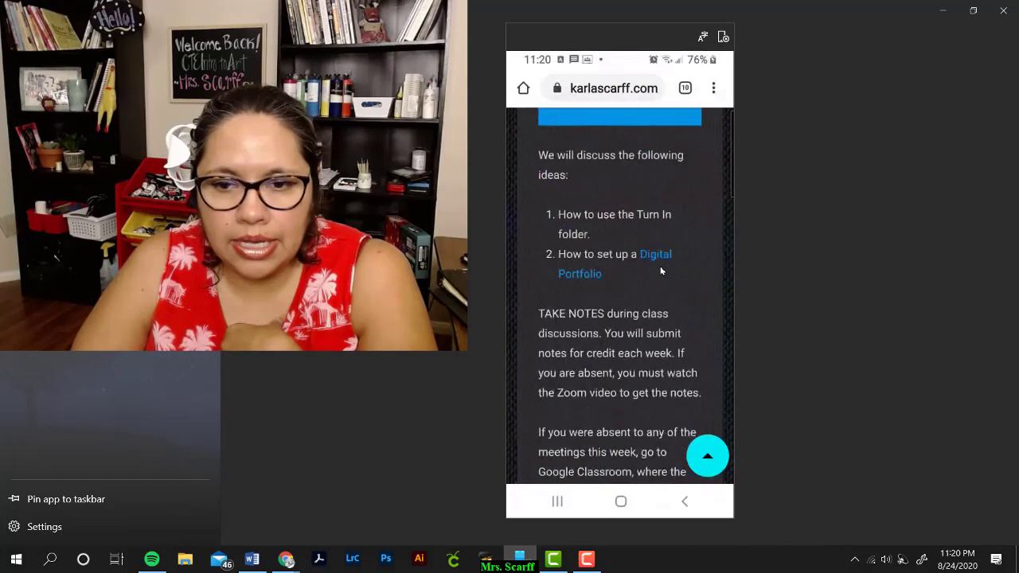
{"action": "scroll", "coordinate": [661, 271], "scroll_direction": "down", "scroll_amount": 15}
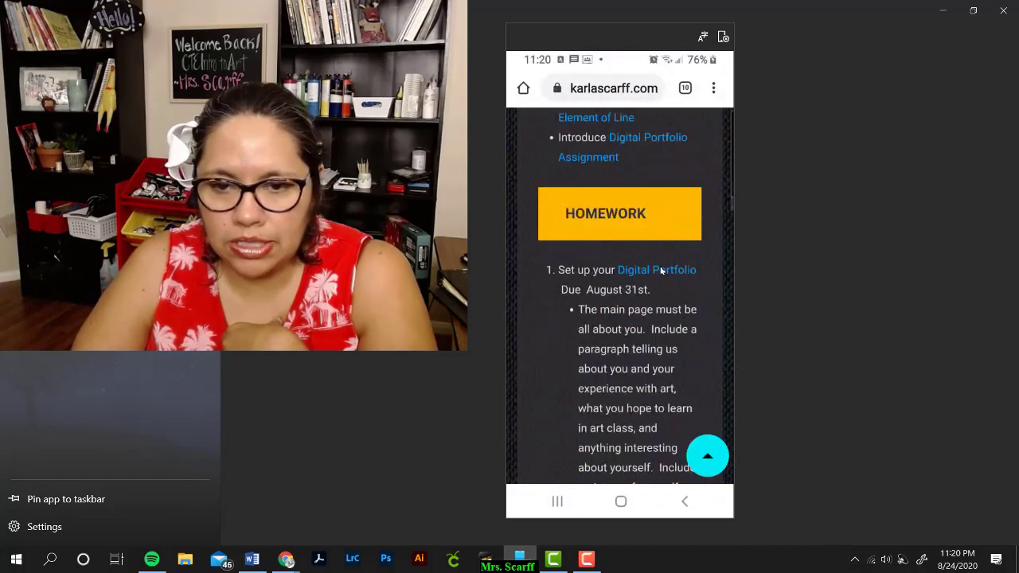
{"action": "scroll", "coordinate": [661, 272], "scroll_direction": "down", "scroll_amount": 8}
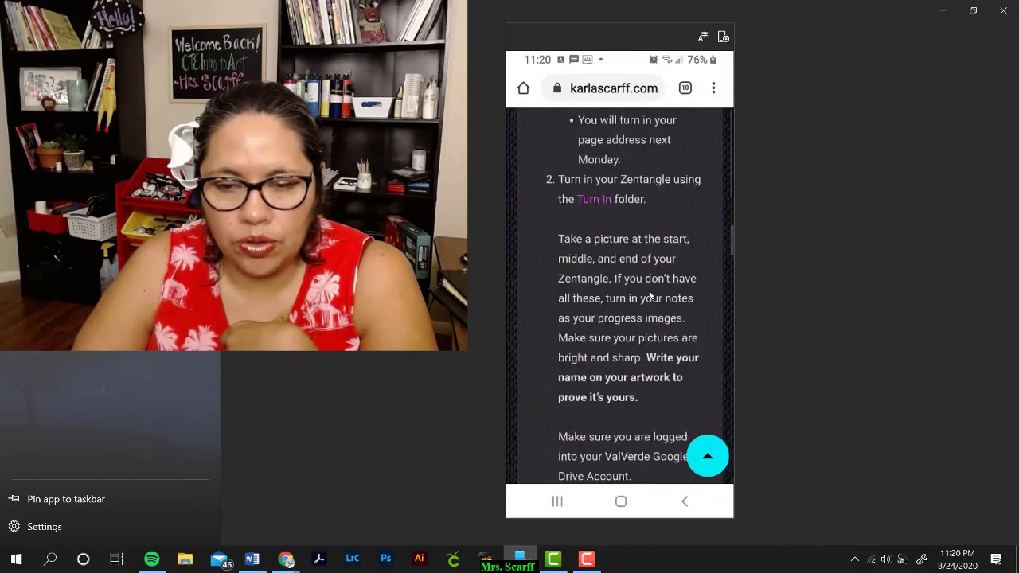
Step: Follow the Turn In link into Google Drive with the school account, showing folders Pd 1–Pd 4
{"action": "left_click", "coordinate": [598, 205]}
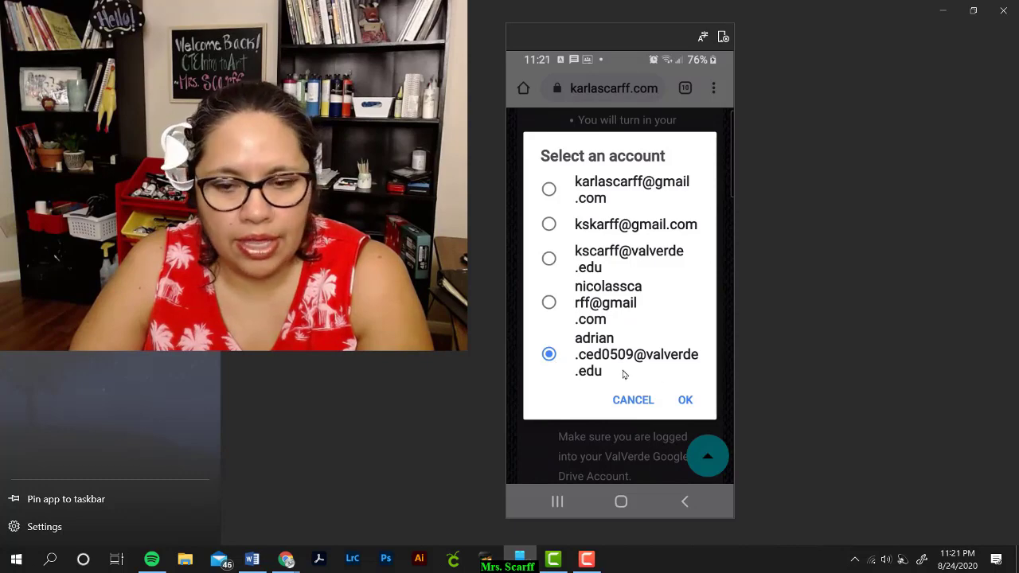
{"action": "left_click", "coordinate": [689, 401]}
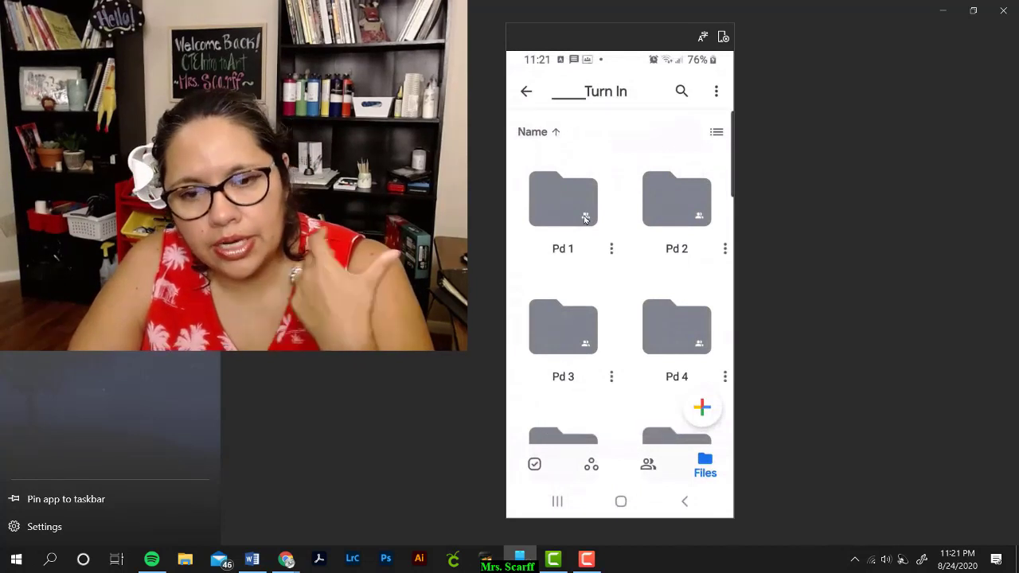
{"action": "scroll", "coordinate": [687, 310], "scroll_direction": "down", "scroll_amount": 2}
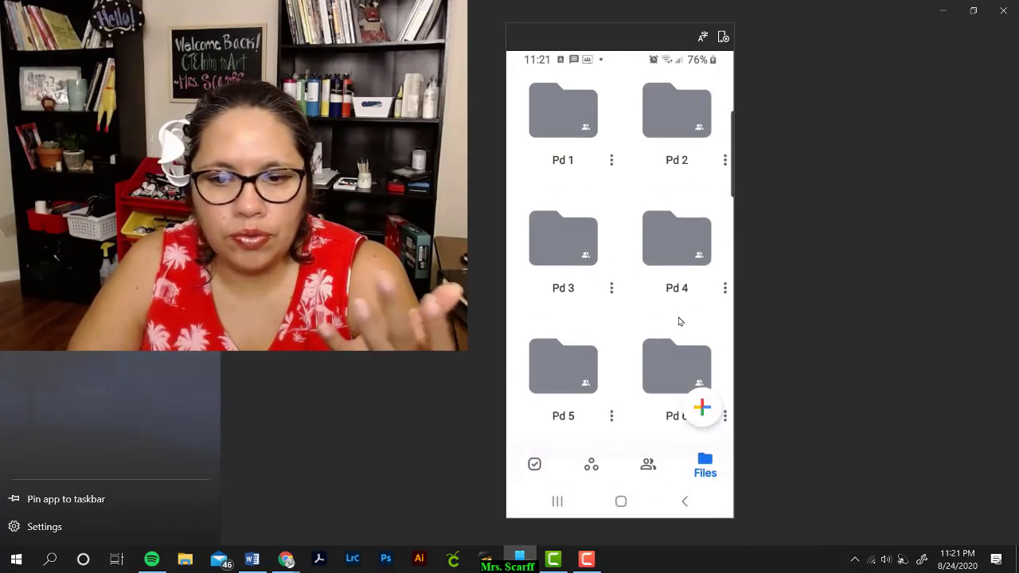
{"action": "scroll", "coordinate": [669, 344], "scroll_direction": "up", "scroll_amount": 1}
{"action": "scroll", "coordinate": [670, 344], "scroll_direction": "up", "scroll_amount": 1}
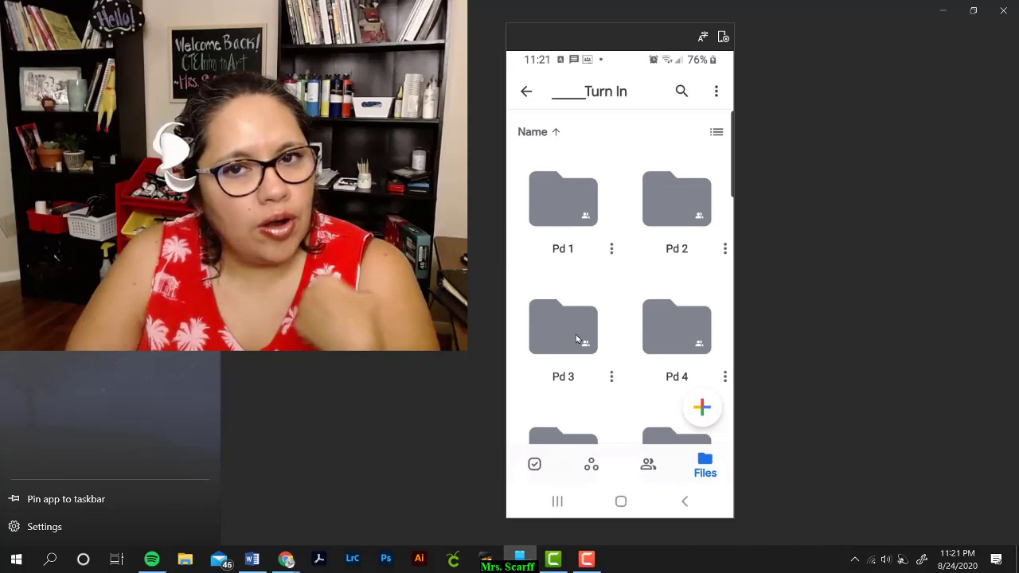
Step: Go into Pd 3 > Zentangle, preview a submission, then bring up the Create new menu
{"action": "left_click", "coordinate": [577, 338]}
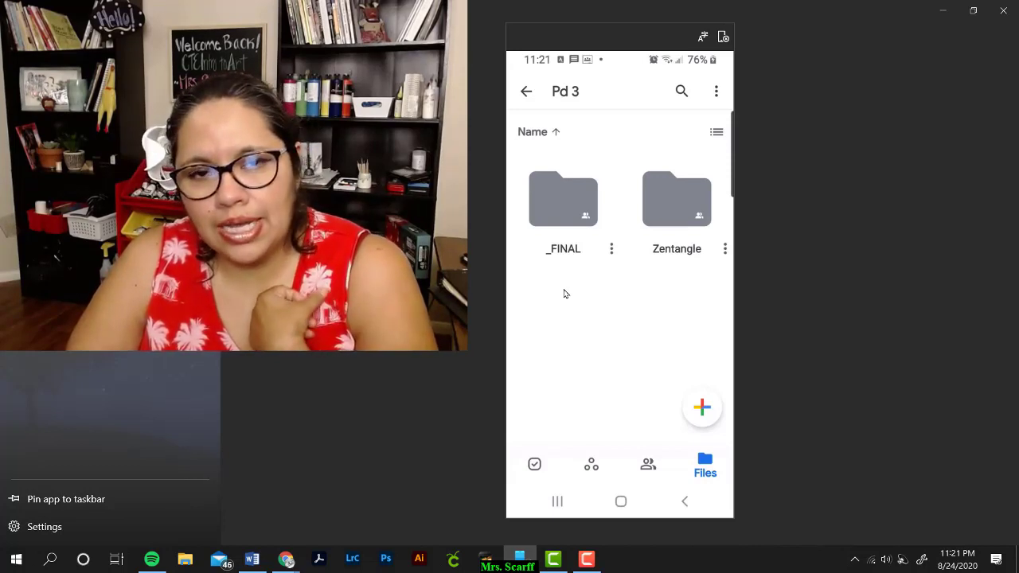
{"action": "left_click", "coordinate": [678, 205]}
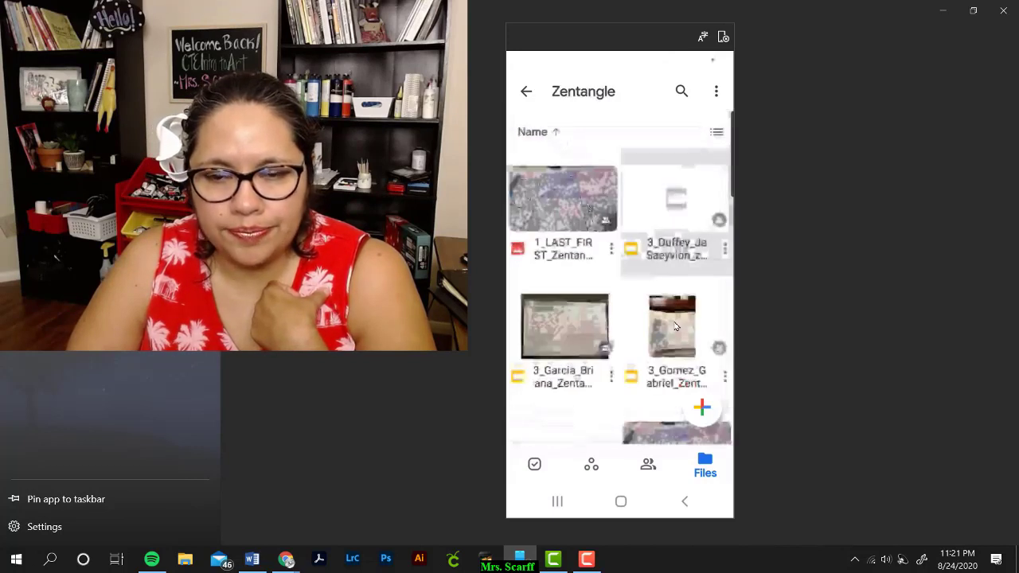
{"action": "left_click", "coordinate": [676, 327]}
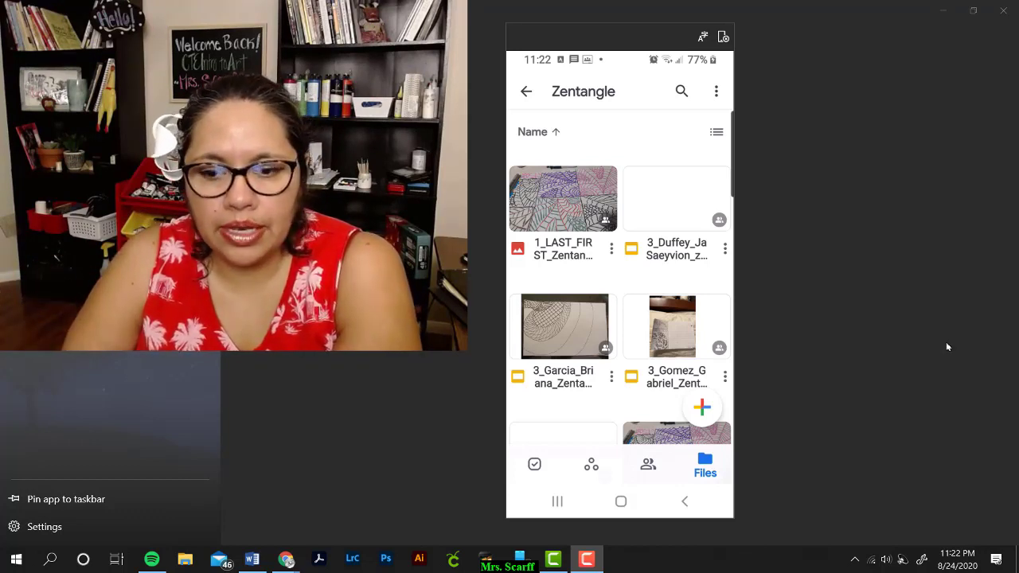
{"action": "left_click", "coordinate": [702, 409]}
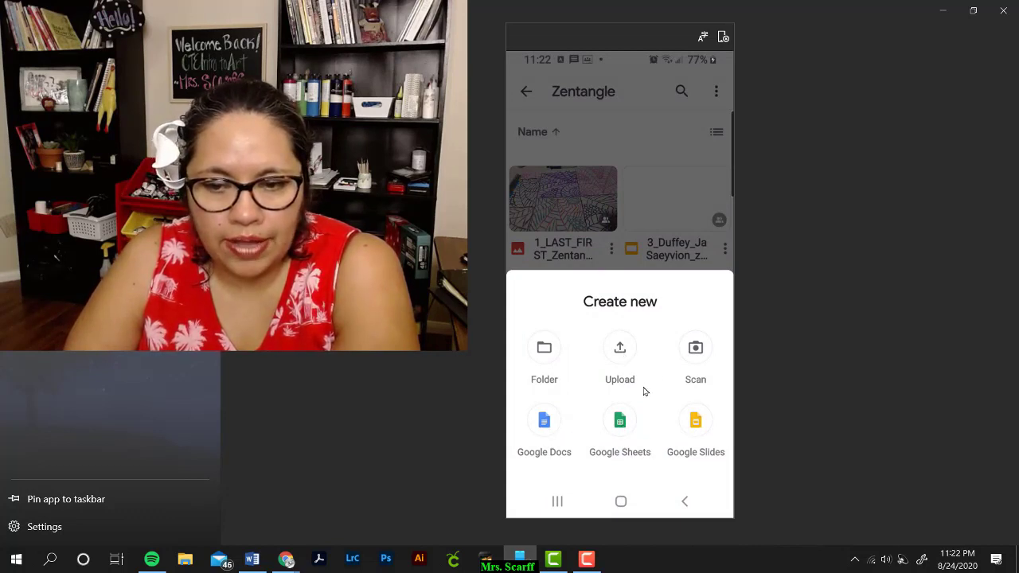
Step: Create a blank Google Docs document and bring up its Rename document dialog
{"action": "left_click", "coordinate": [547, 423]}
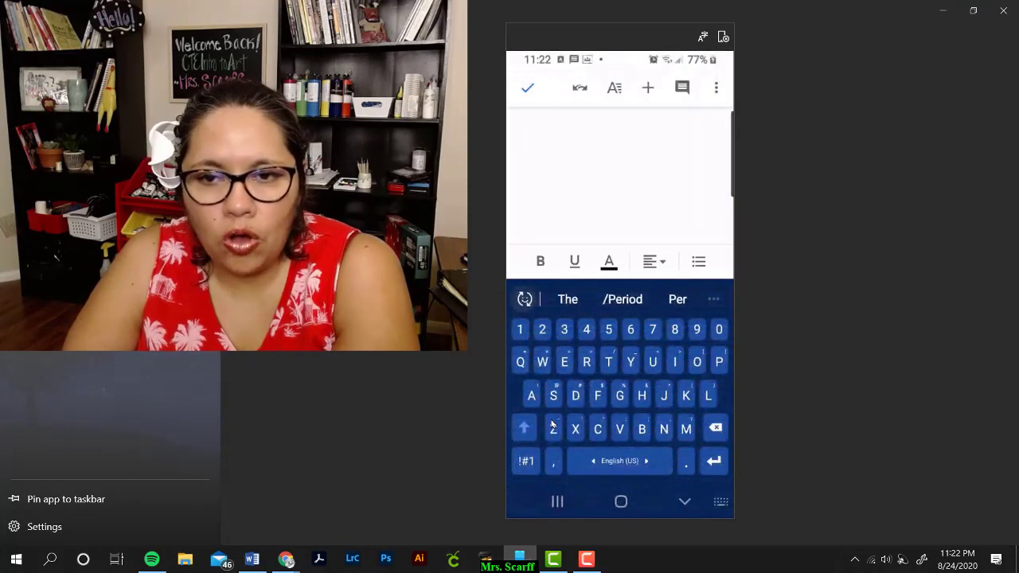
{"action": "left_click", "coordinate": [716, 89]}
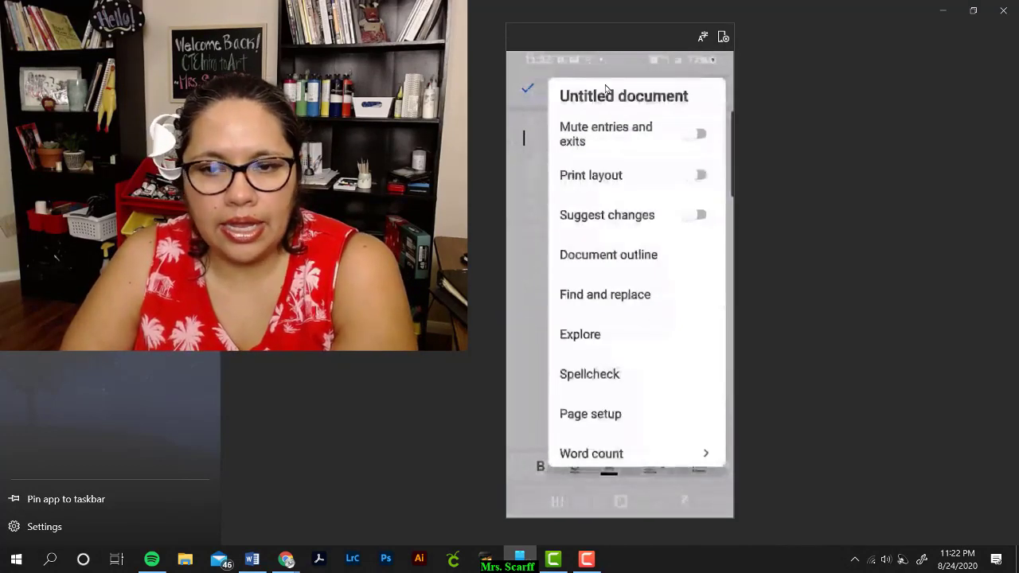
{"action": "left_click", "coordinate": [596, 100]}
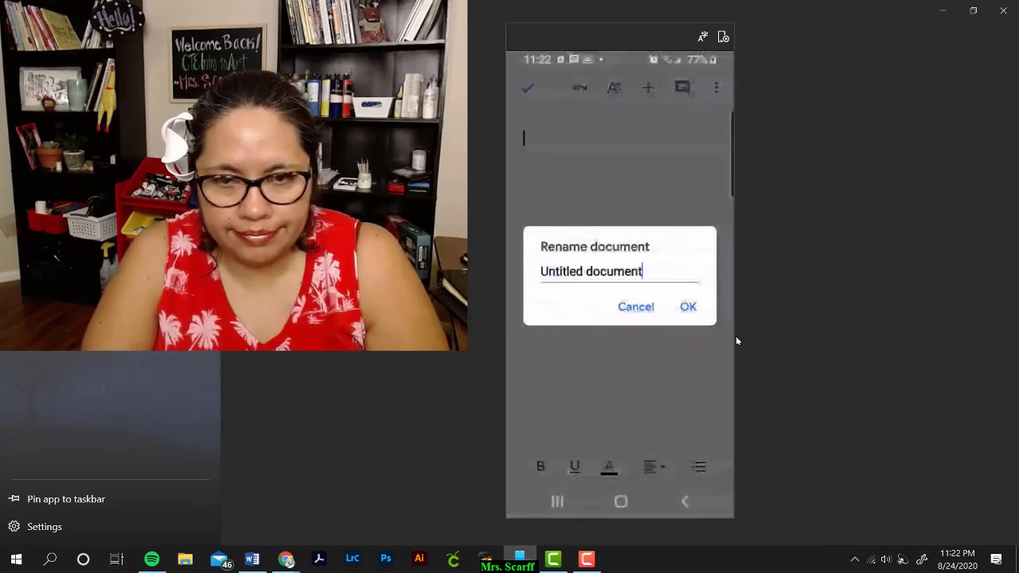
Step: Replace 'Untitled document' with the name 3_Last_First_Zentangle1 and confirm
{"action": "key", "text": "BackSpace"}
{"action": "key", "text": "BackSpace"}
{"action": "key", "text": "BackSpace"}
{"action": "key", "text": "BackSpace"}
{"action": "key", "text": "BackSpace"}
{"action": "key", "text": "BackSpace"}
{"action": "key", "text": "BackSpace"}
{"action": "key", "text": "BackSpace"}
{"action": "key", "text": "BackSpace"}
{"action": "key", "text": "BackSpace"}
{"action": "key", "text": "BackSpace"}
{"action": "key", "text": "BackSpace"}
{"action": "key", "text": "BackSpace"}
{"action": "key", "text": "BackSpace"}
{"action": "key", "text": "BackSpace"}
{"action": "key", "text": "BackSpace"}
{"action": "key", "text": "BackSpace"}
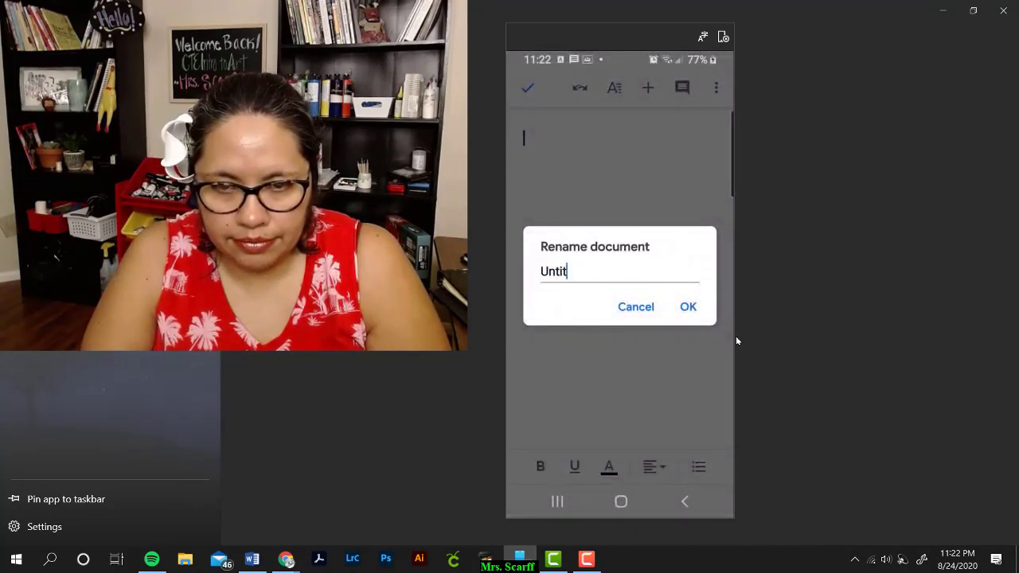
{"action": "type", "text": "3_"}
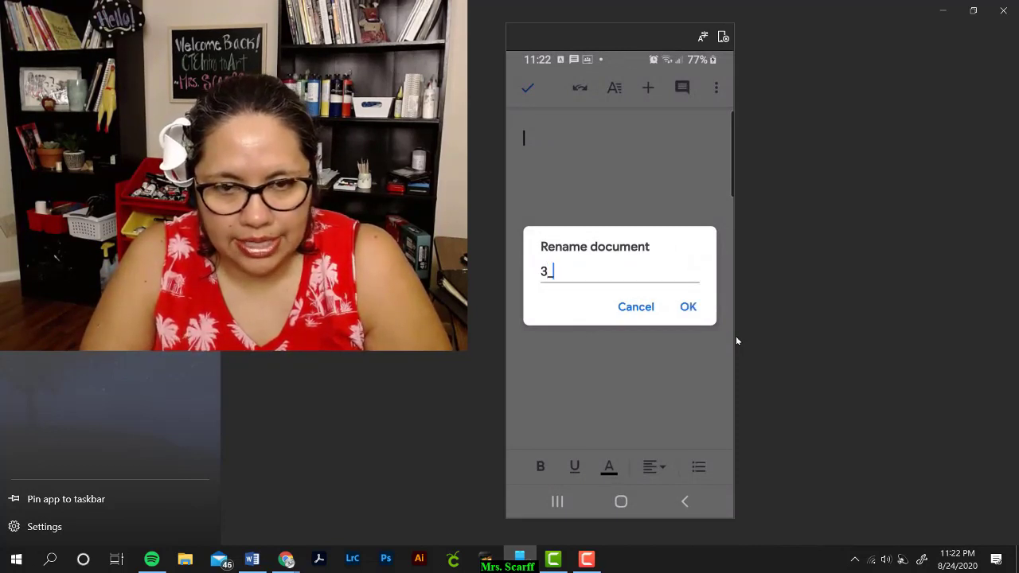
{"action": "type", "text": "L"}
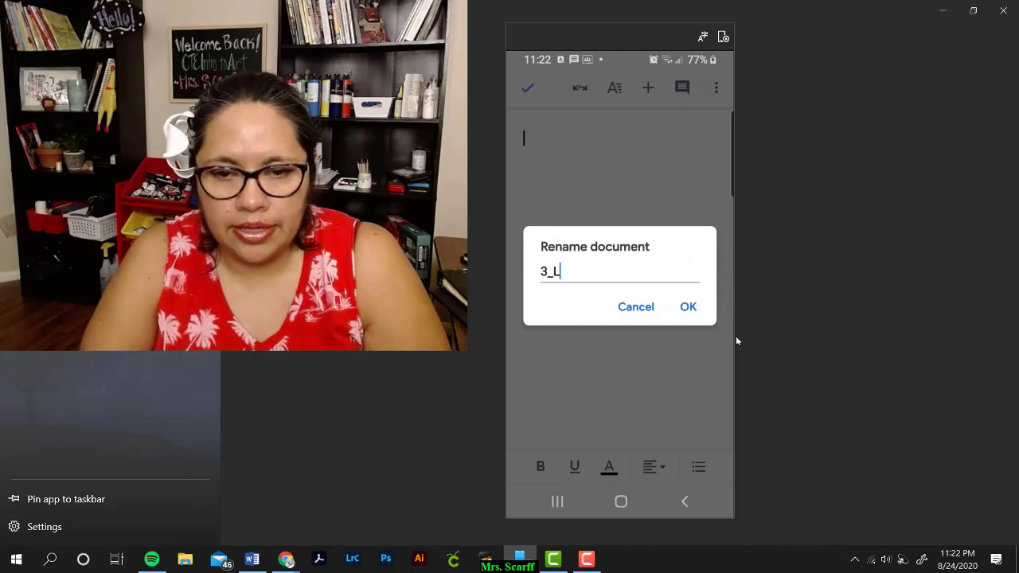
{"action": "type", "text": "ast_"}
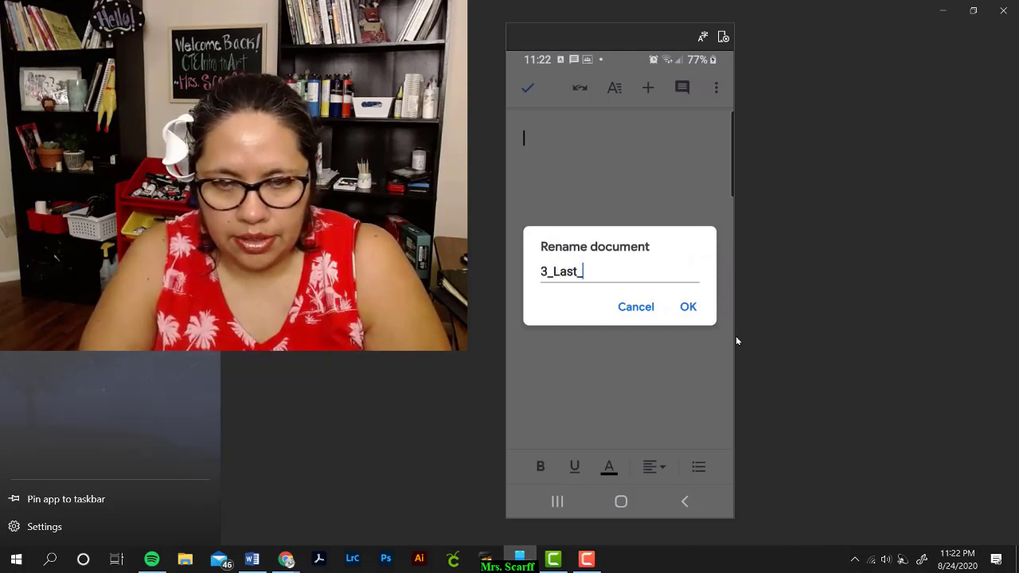
{"action": "type", "text": "First_"}
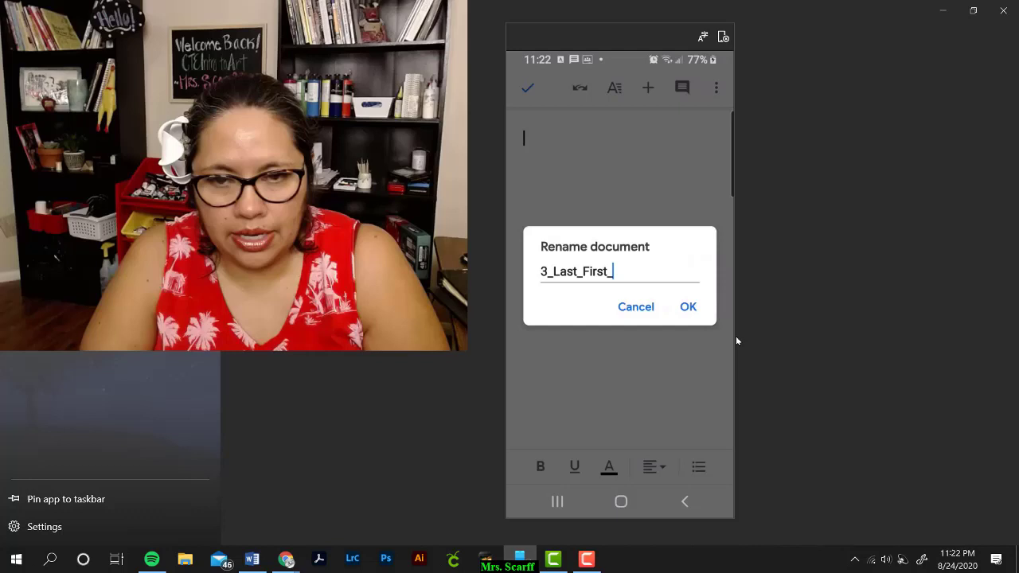
{"action": "type", "text": "Zen"}
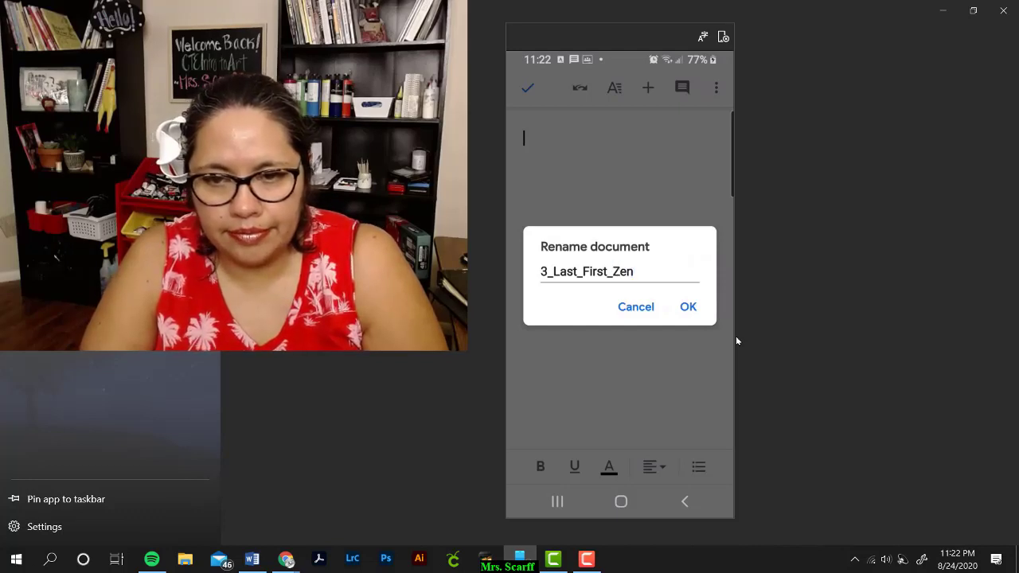
{"action": "type", "text": "tangle"}
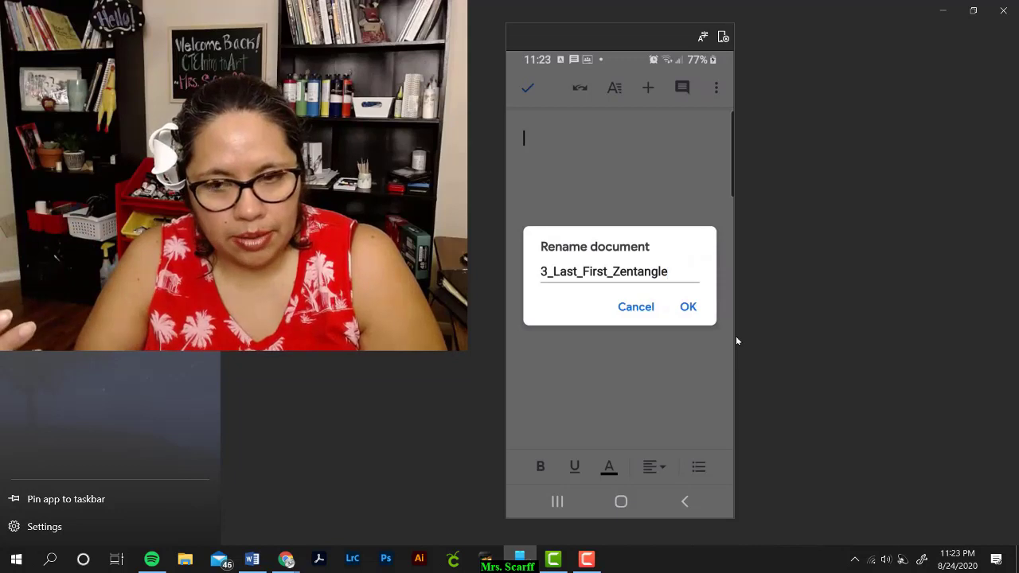
{"action": "type", "text": "1"}
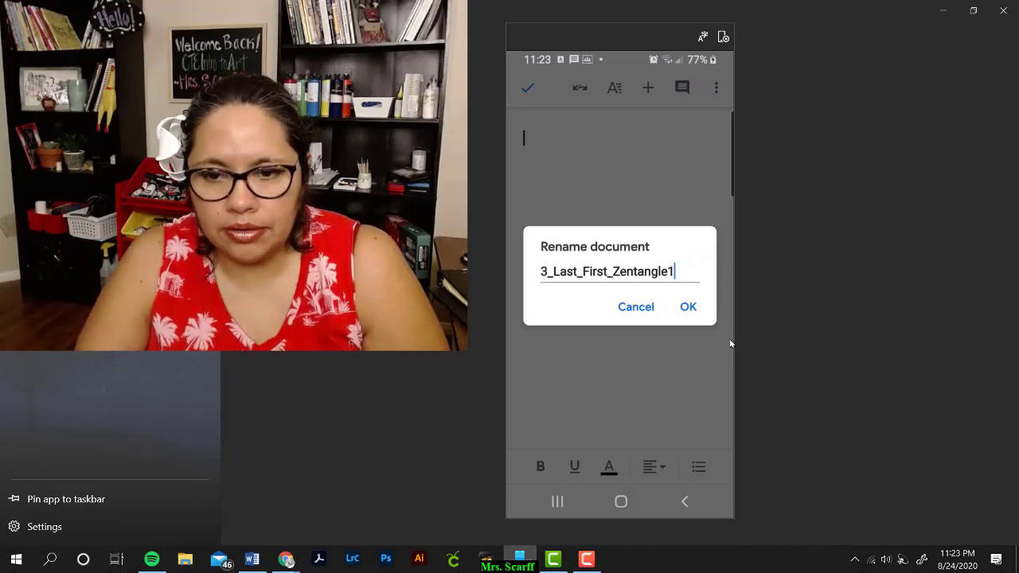
{"action": "left_click", "coordinate": [688, 307]}
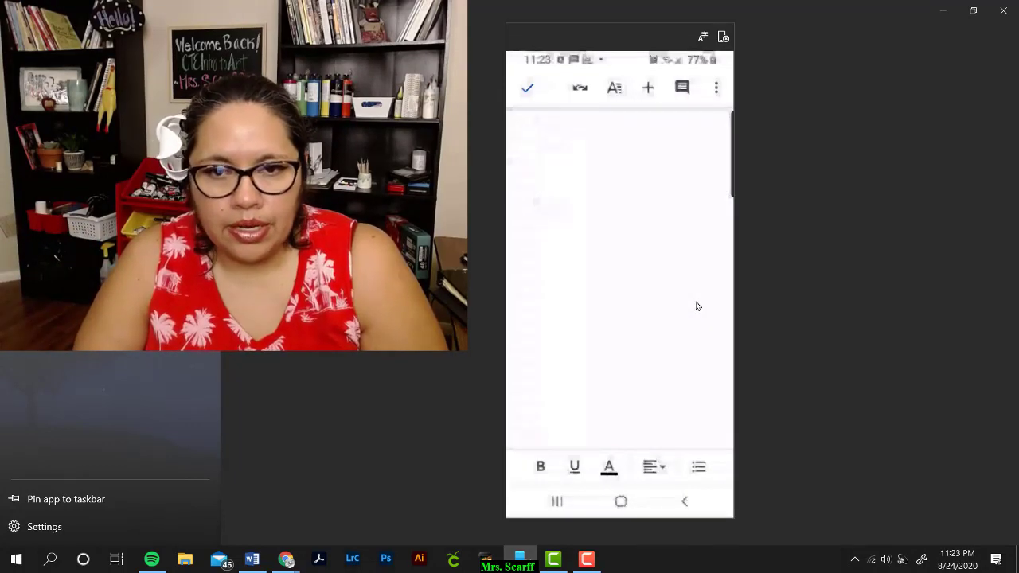
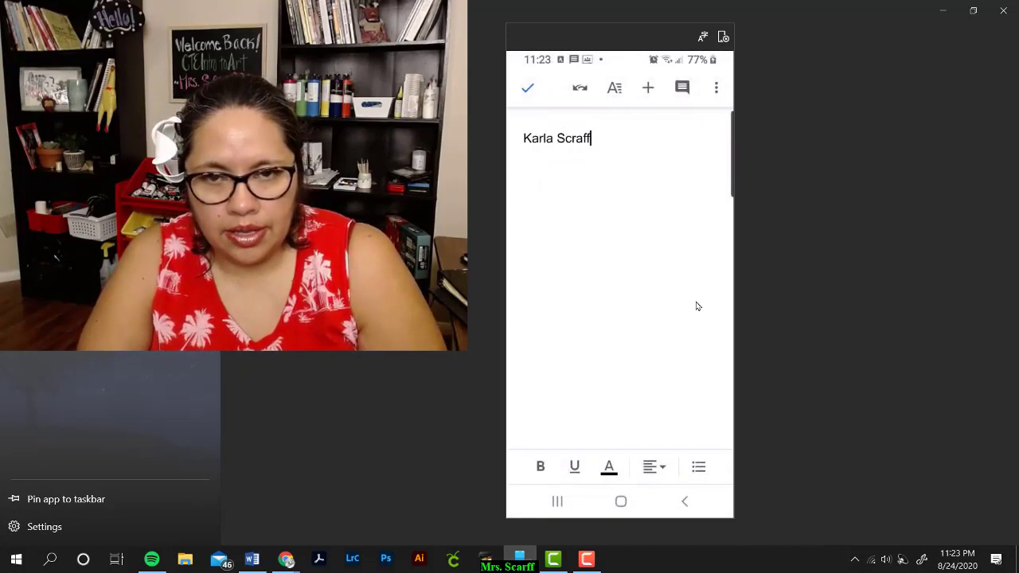
Step: Type the student's full name as the first heading line, fixing the surname's spelling
{"action": "key", "text": "Return"}
{"action": "key", "text": "BackSpace"}
{"action": "key", "text": "BackSpace"}
{"action": "key", "text": "BackSpace"}
{"action": "key", "text": "BackSpace"}
{"action": "key", "text": "BackSpace"}
{"action": "key", "text": "BackSpace"}
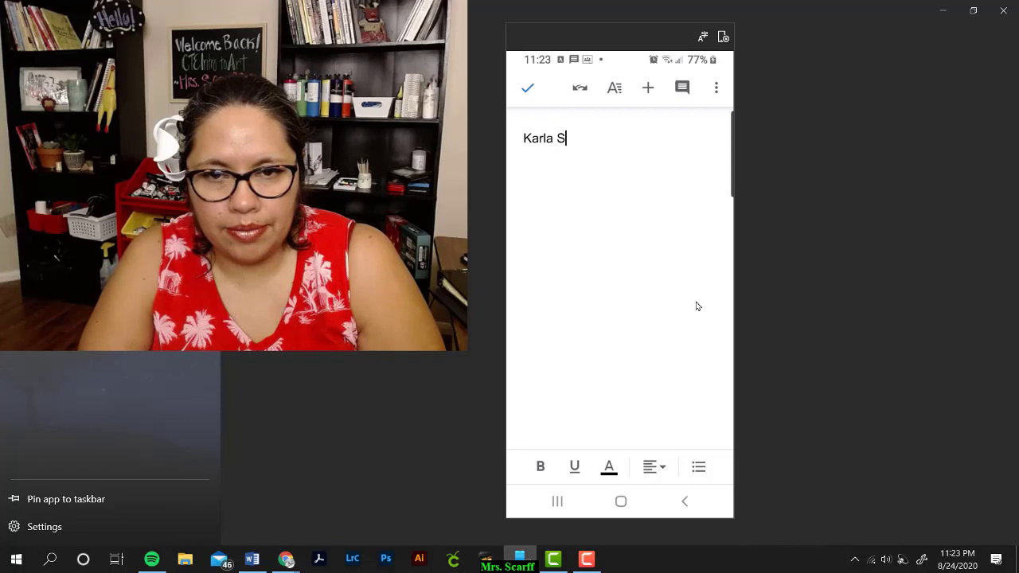
{"action": "key", "text": "Return"}
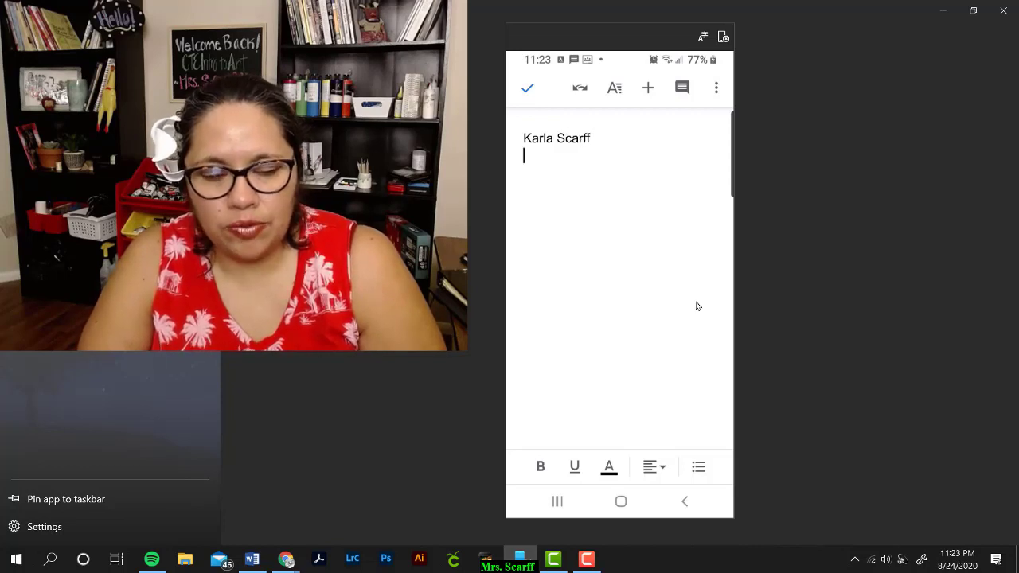
Step: Add 'Period 3' and the date 8/24/2020 on the next lines, ending with a blank line
{"action": "type", "text": "Period"}
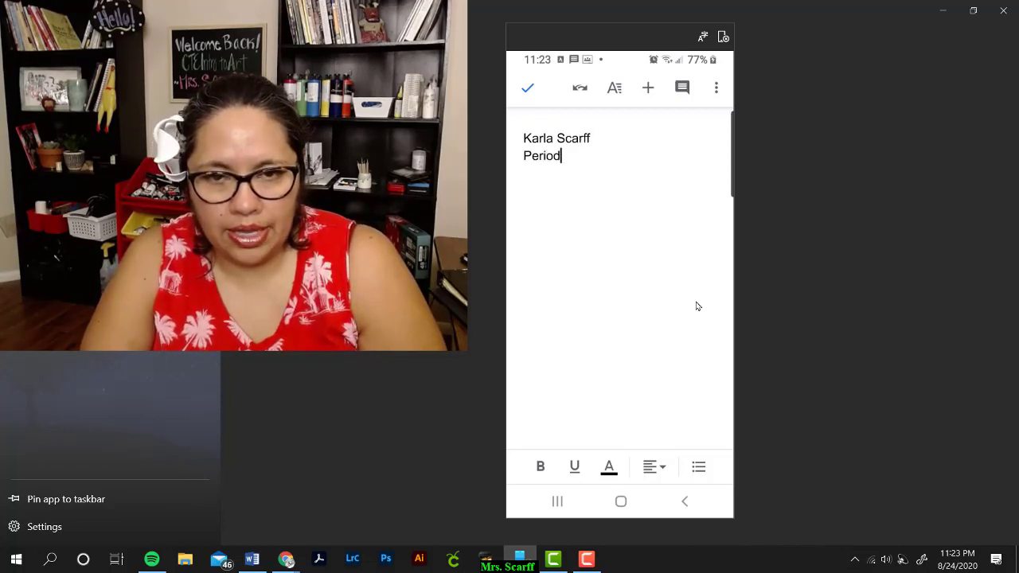
{"action": "type", "text": " 3"}
{"action": "key", "text": "Return"}
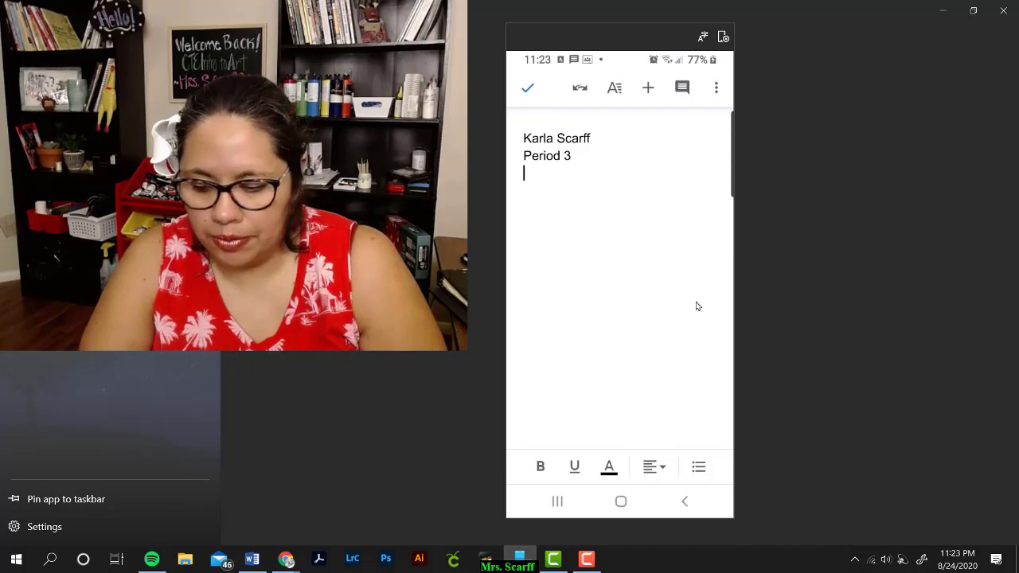
{"action": "type", "text": "8/2"}
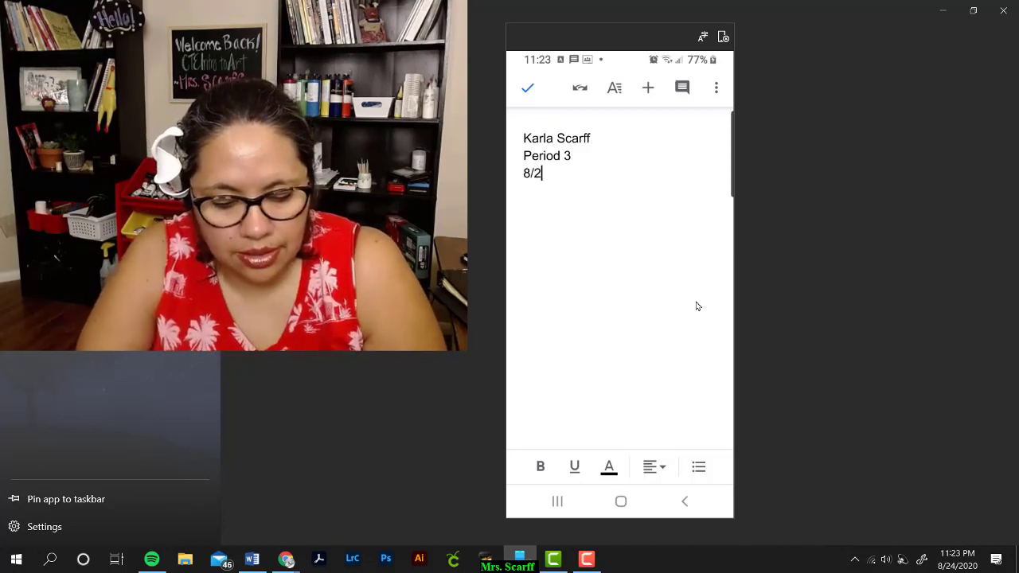
{"action": "type", "text": "4/202"}
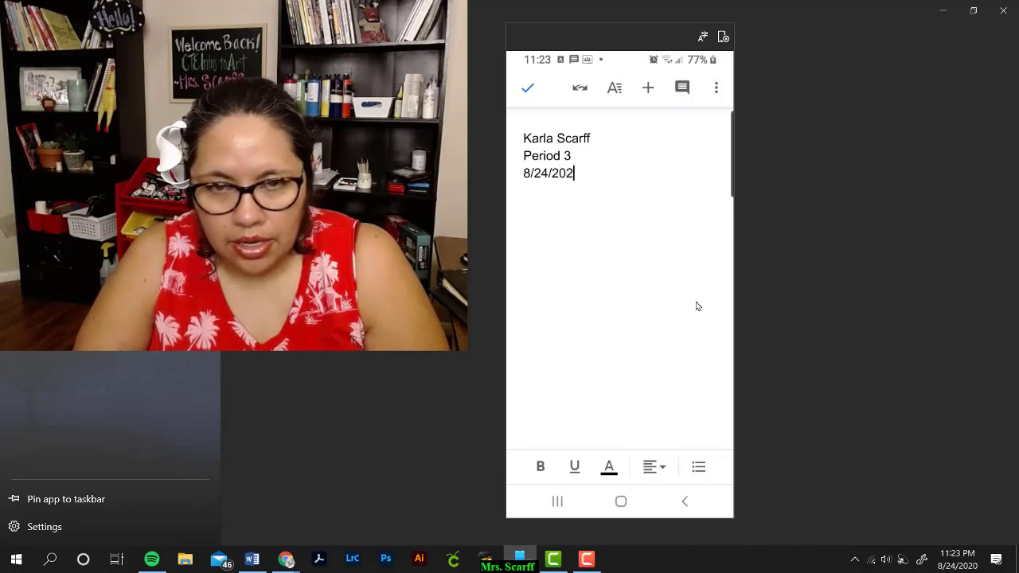
{"action": "key", "text": "BackSpace"}
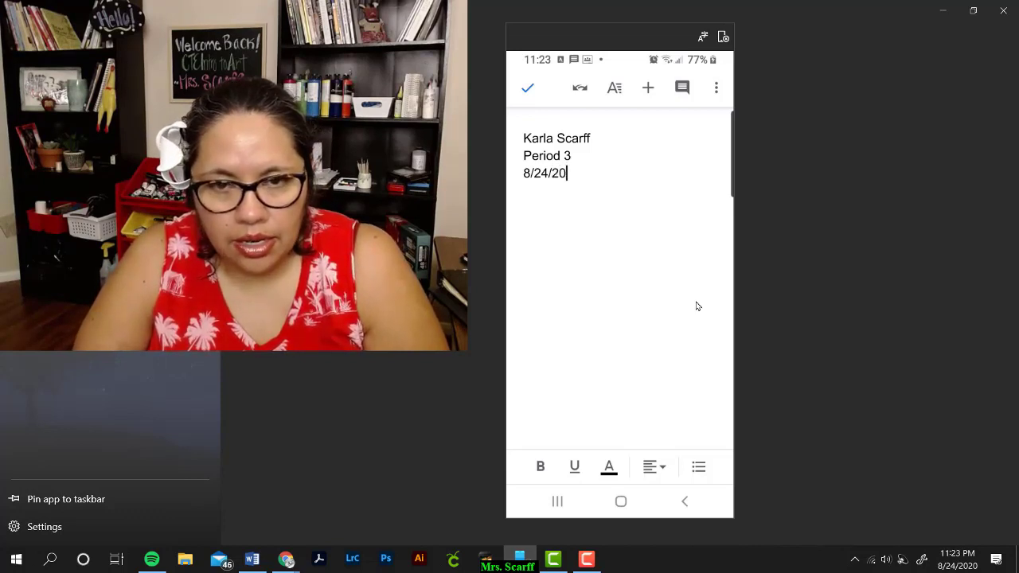
{"action": "type", "text": "20"}
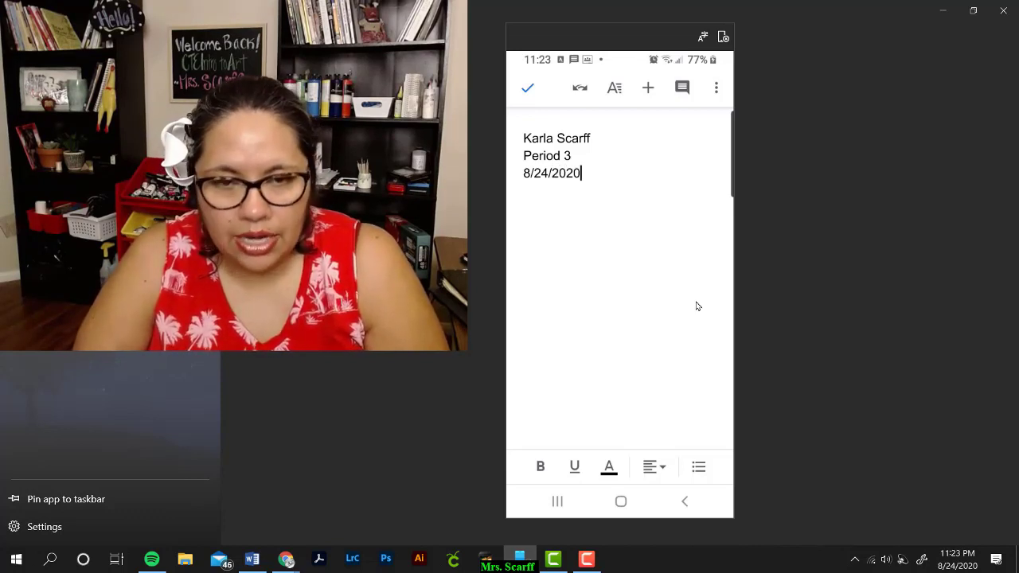
{"action": "key", "text": "Return"}
{"action": "key", "text": "Return"}
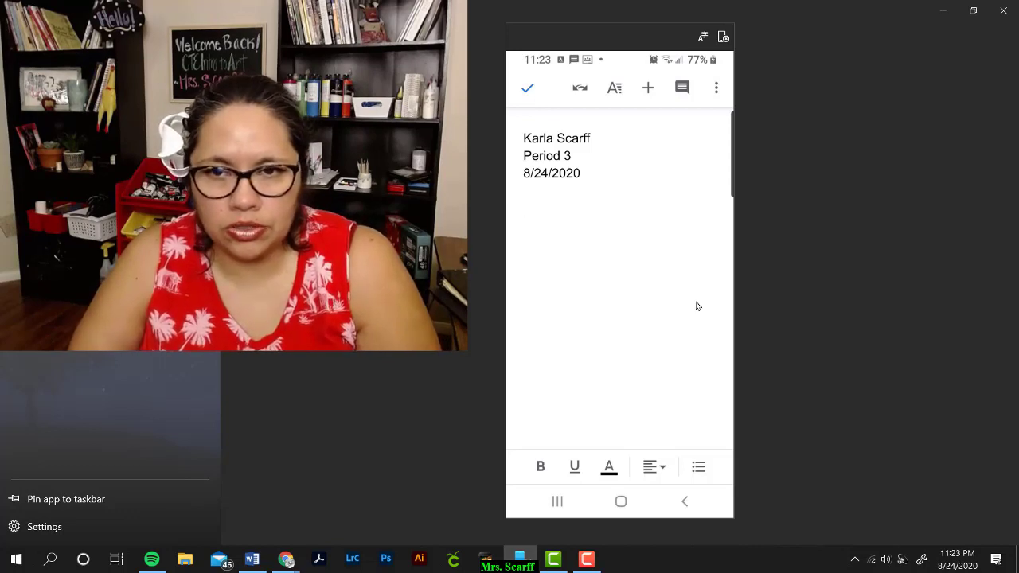
Step: Insert the green-faced witch photo from the phone's photos below the heading
{"action": "left_click", "coordinate": [648, 88]}
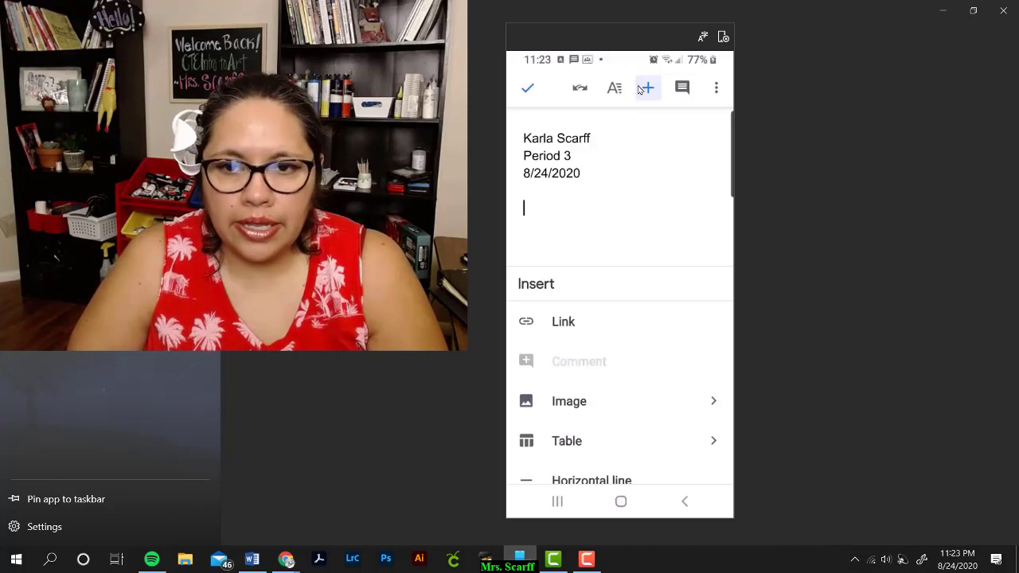
{"action": "left_click", "coordinate": [570, 403]}
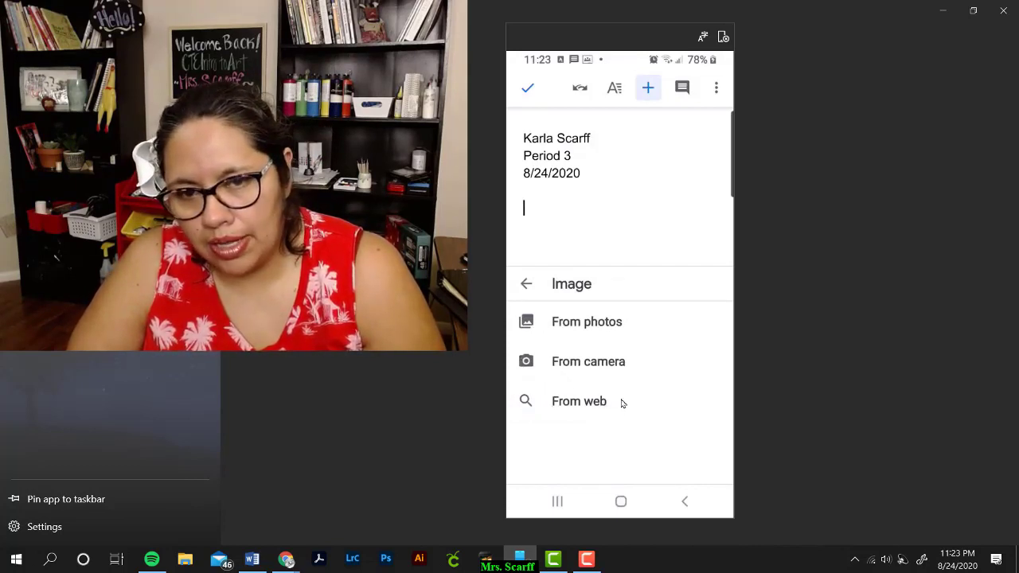
{"action": "left_click", "coordinate": [562, 327]}
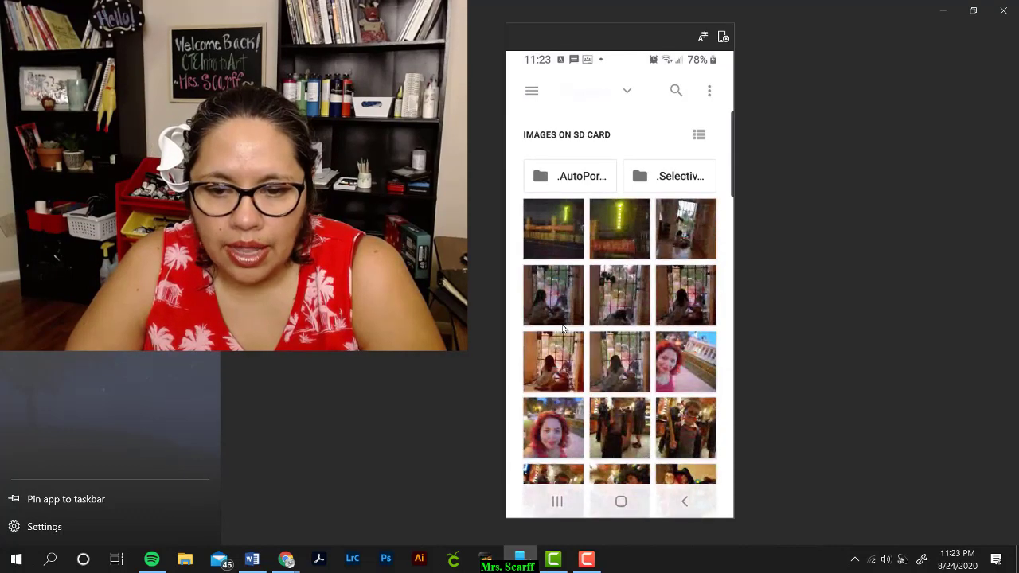
{"action": "scroll", "coordinate": [563, 328], "scroll_direction": "down", "scroll_amount": 5}
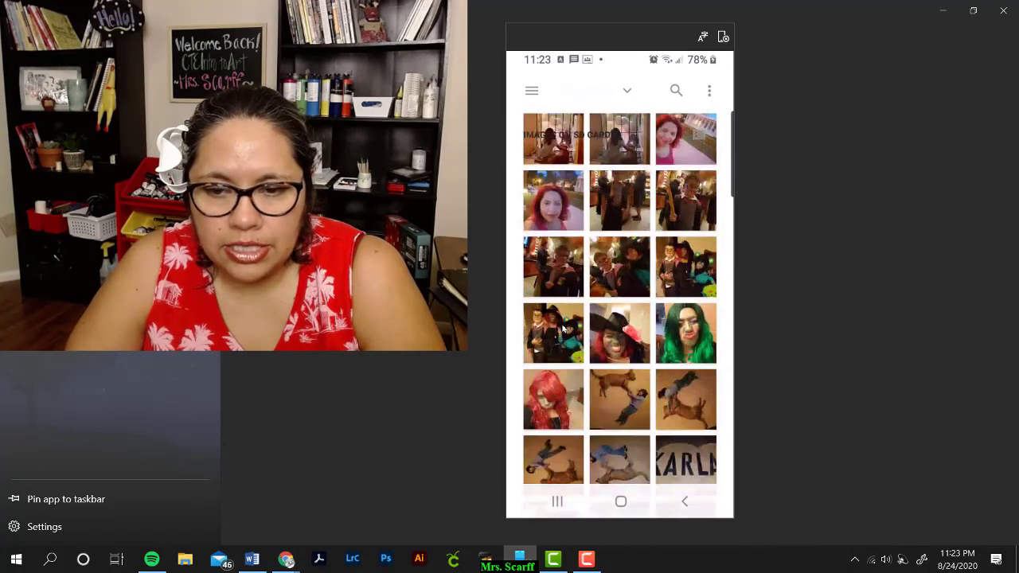
{"action": "left_click", "coordinate": [629, 307]}
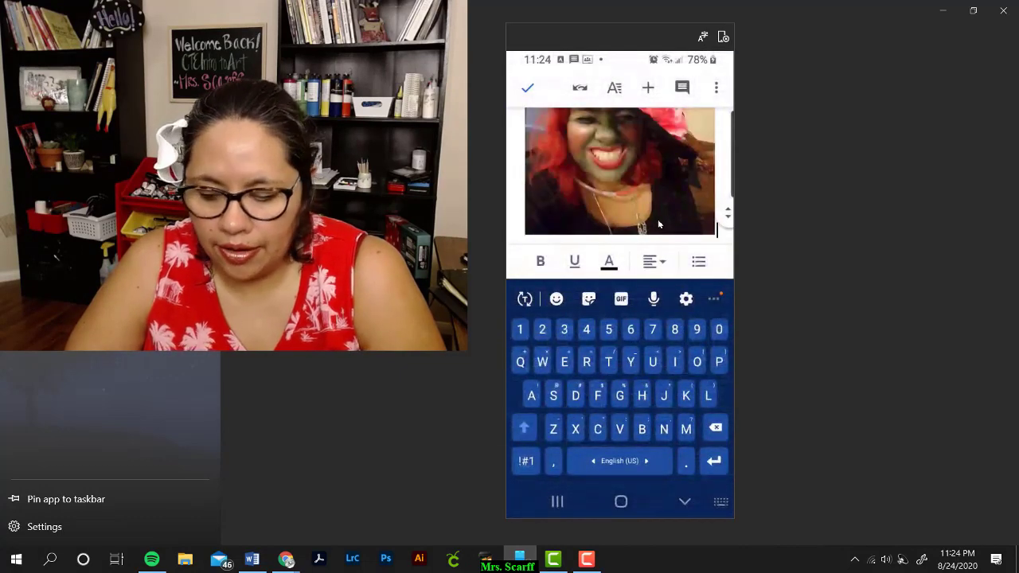
Step: Insert the green-haired portrait photo below the first image and finish editing
{"action": "left_click", "coordinate": [646, 89]}
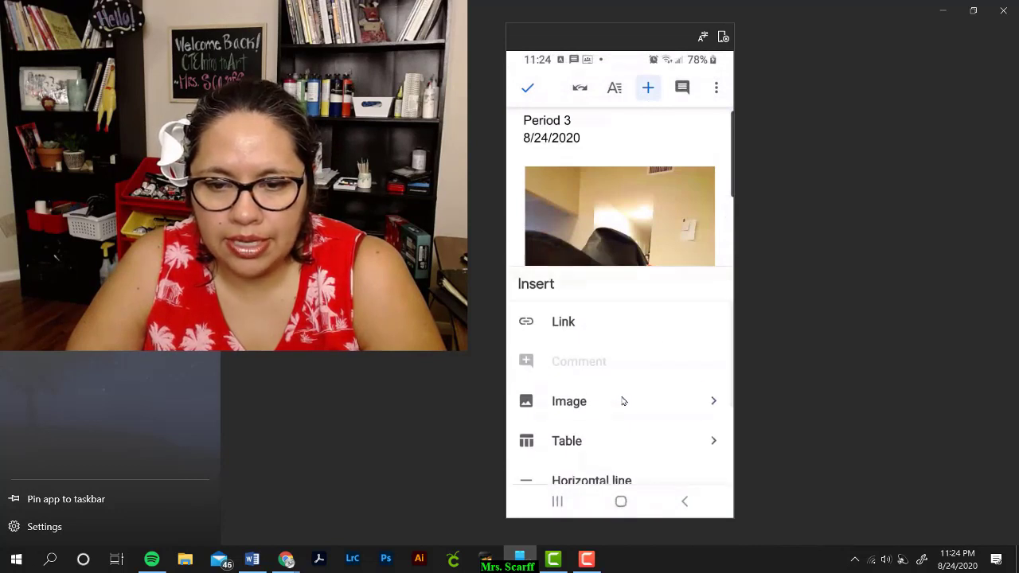
{"action": "left_click", "coordinate": [622, 400]}
{"action": "left_click", "coordinate": [660, 335]}
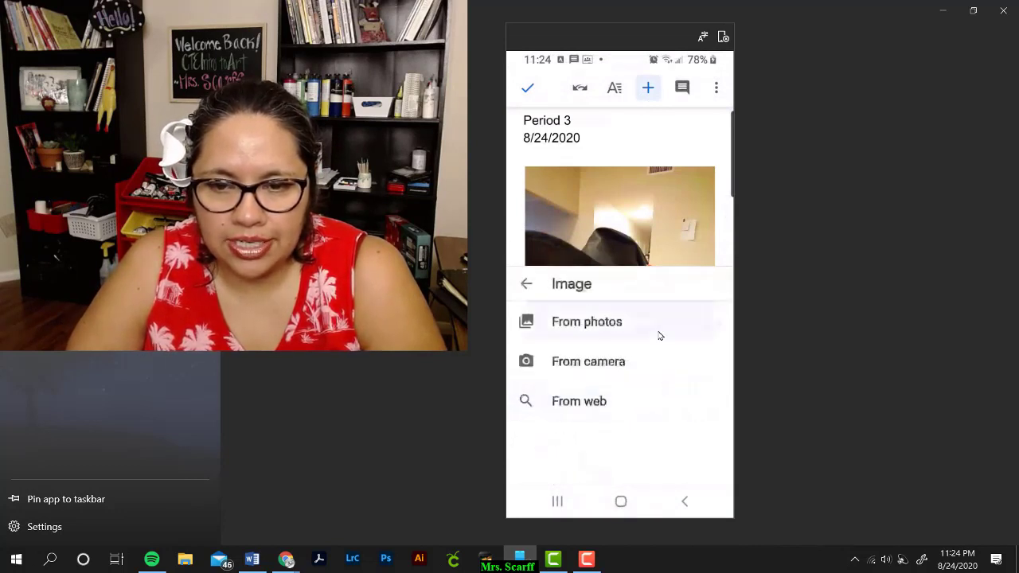
{"action": "scroll", "coordinate": [651, 313], "scroll_direction": "down", "scroll_amount": 2}
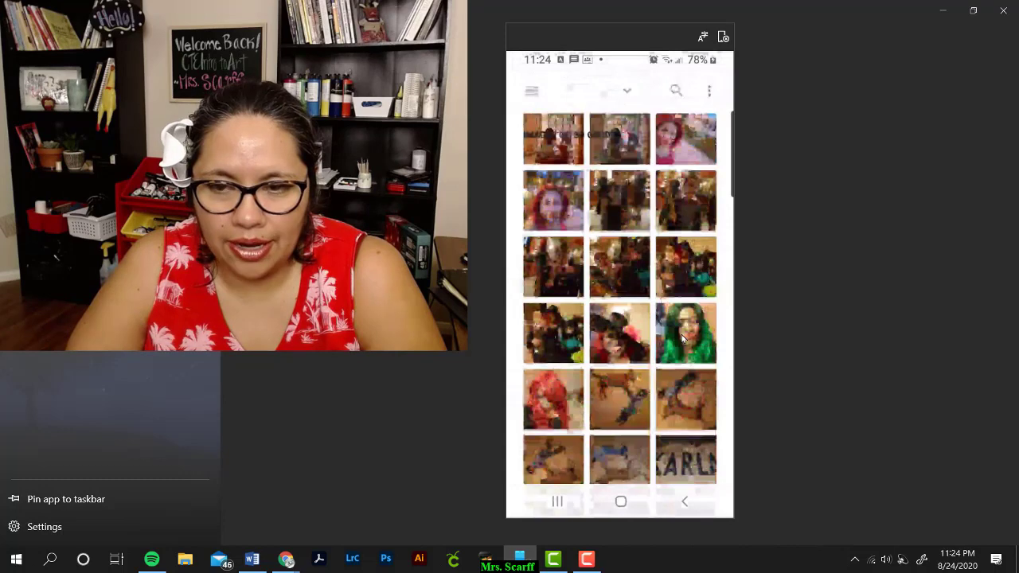
{"action": "left_click", "coordinate": [691, 341]}
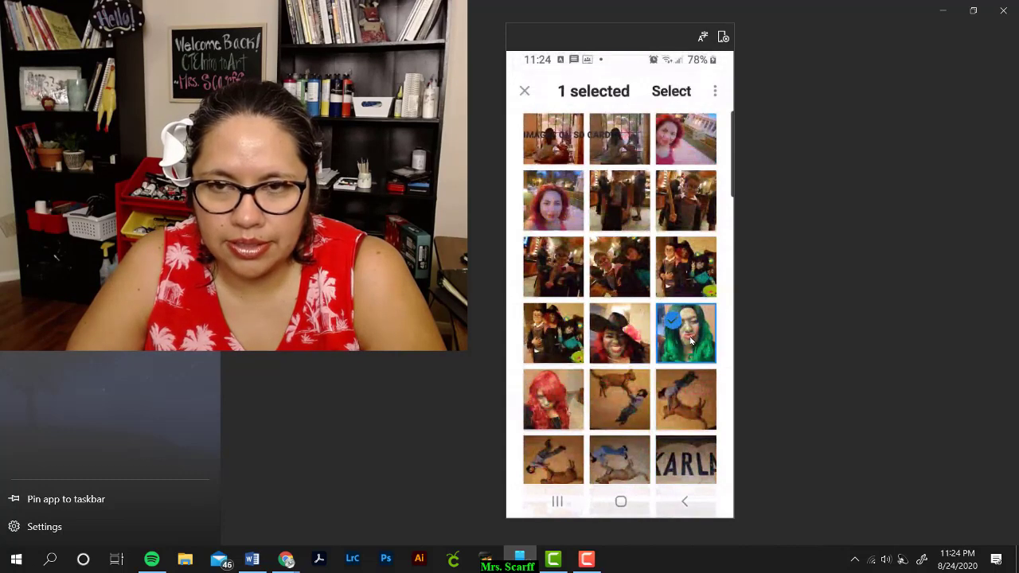
{"action": "left_click", "coordinate": [695, 96]}
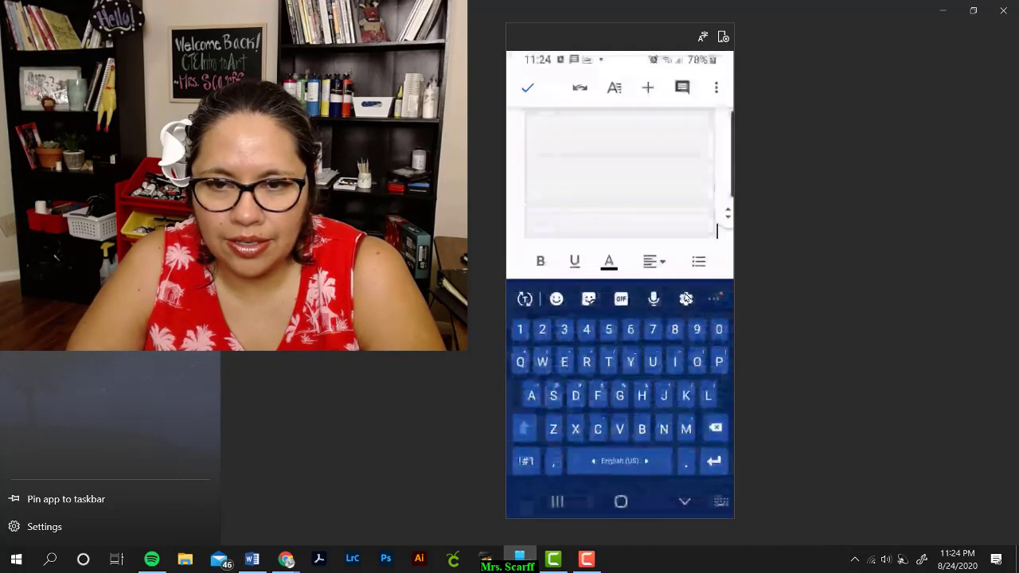
{"action": "scroll", "coordinate": [609, 182], "scroll_direction": "up", "scroll_amount": 5}
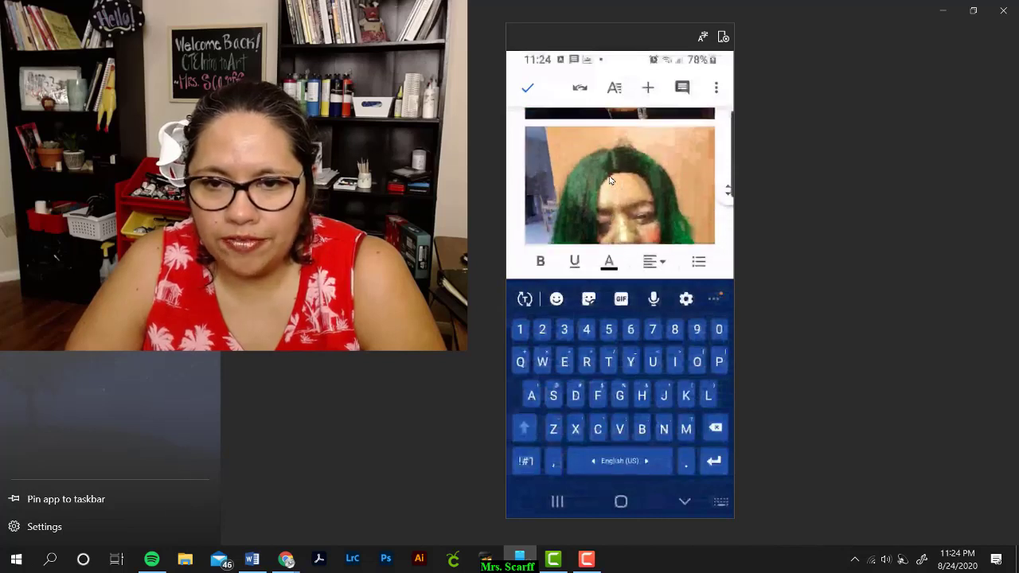
{"action": "left_click", "coordinate": [531, 88]}
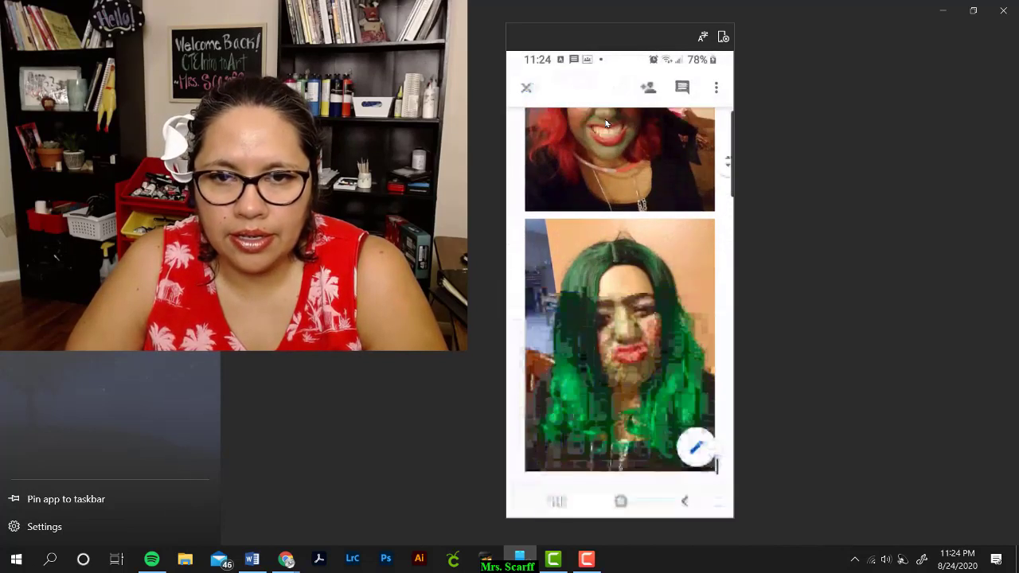
Step: Close the document and find 3_Last_First_Zentangle1 in the Zentangle folder's file list
{"action": "left_click", "coordinate": [527, 89]}
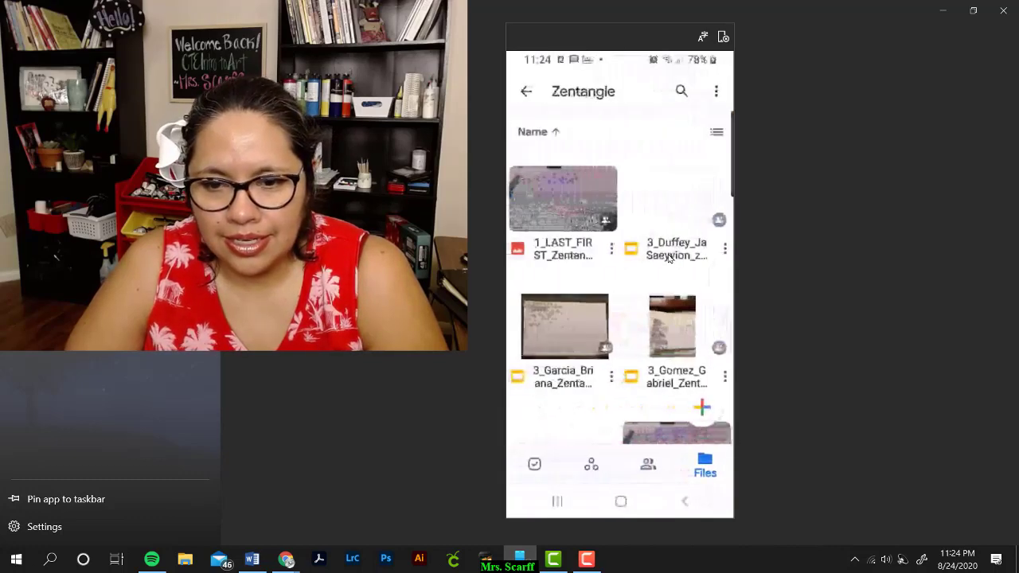
{"action": "scroll", "coordinate": [644, 303], "scroll_direction": "down", "scroll_amount": 2}
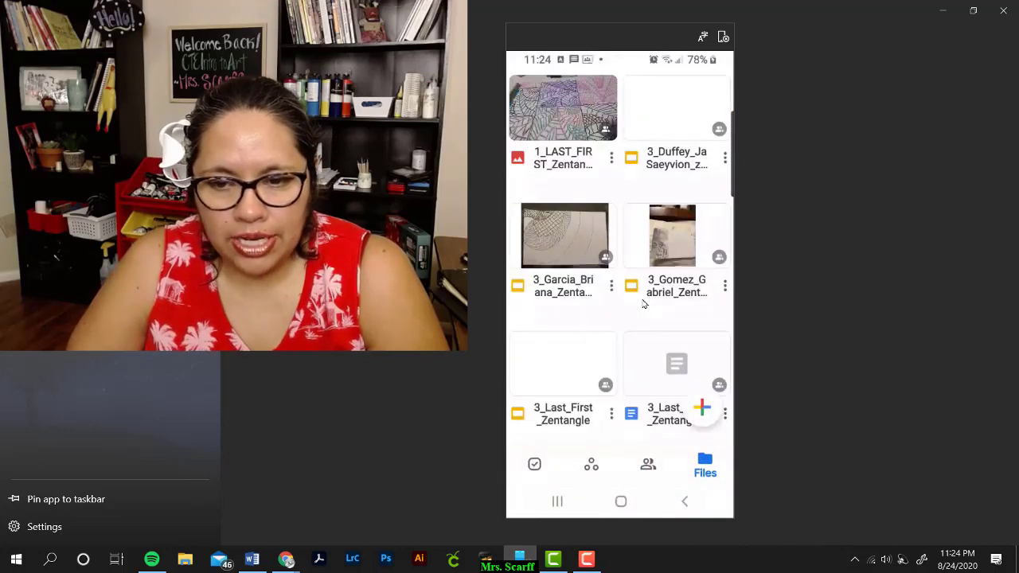
{"action": "scroll", "coordinate": [644, 303], "scroll_direction": "down", "scroll_amount": 3}
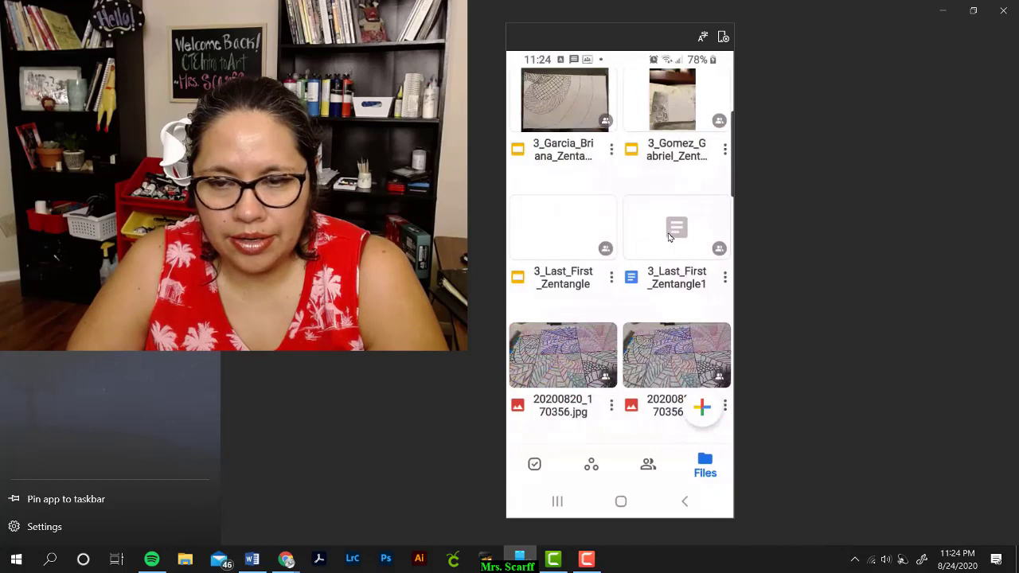